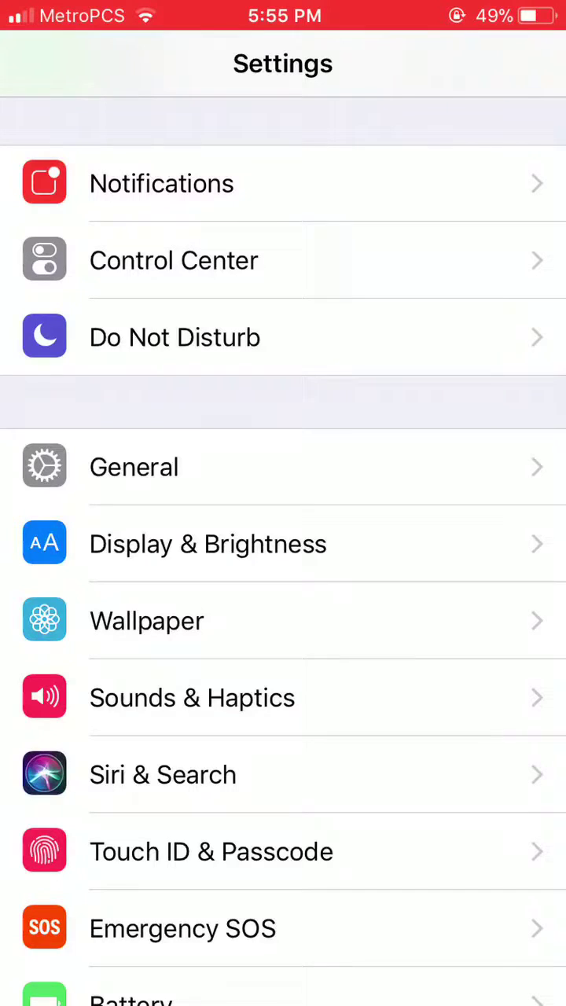
Step: Go through General and Accessibility to the Accessibility Shortcut options at the bottom
left_click(133, 467)
scroll(282, 550, "down", 2)
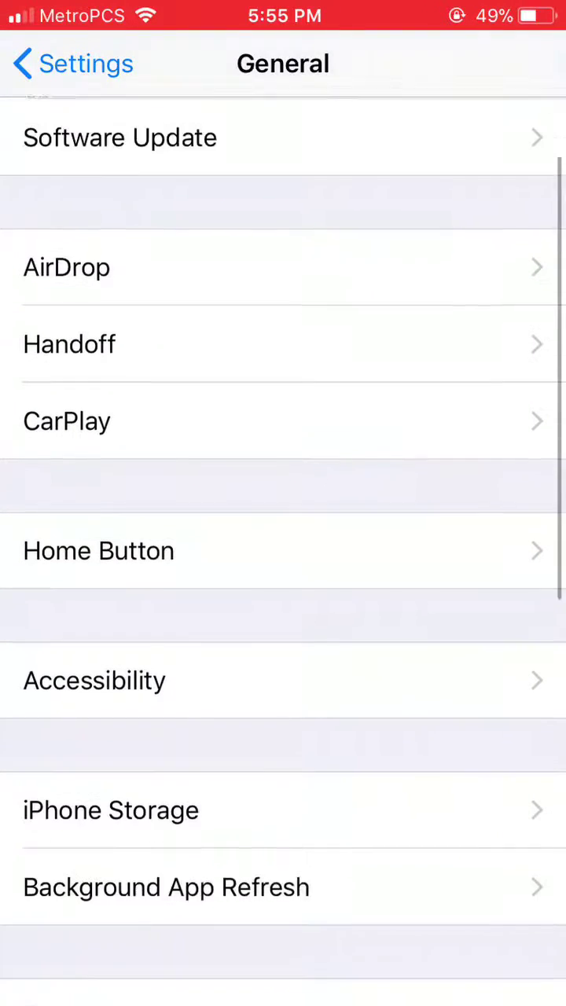
scroll(283, 550, "down", 2)
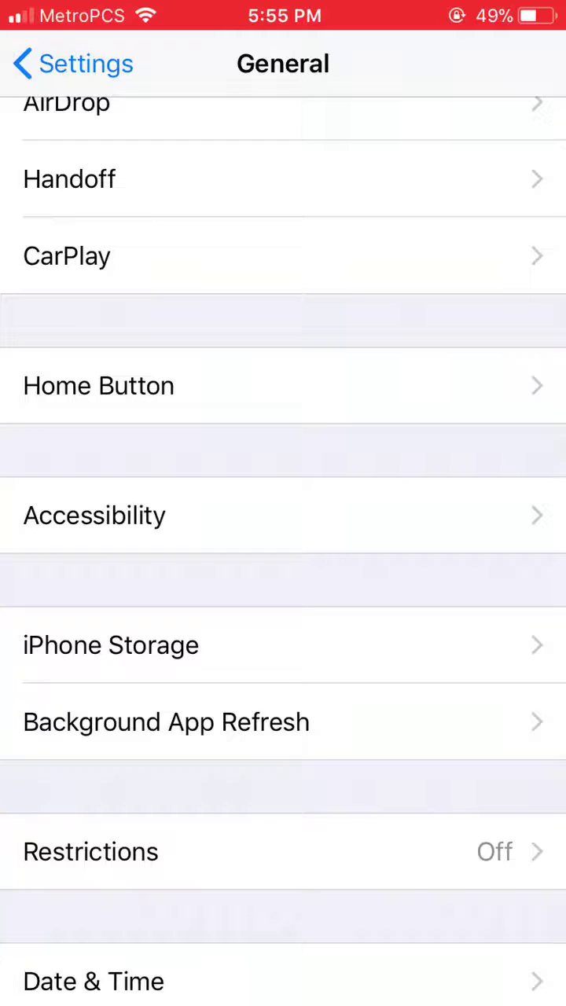
left_click(95, 515)
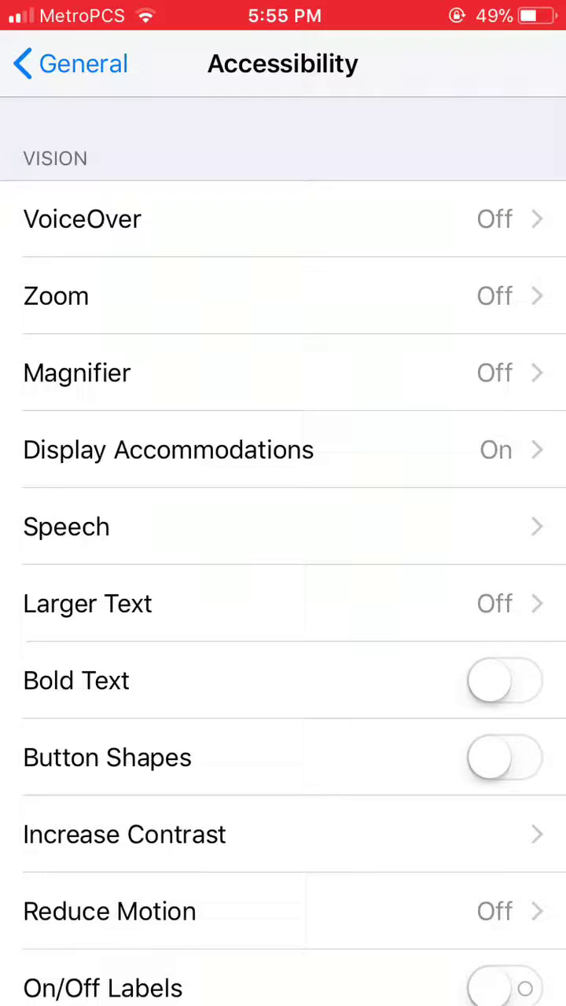
scroll(283, 502, "down", 15)
scroll(283, 503, "down", 10)
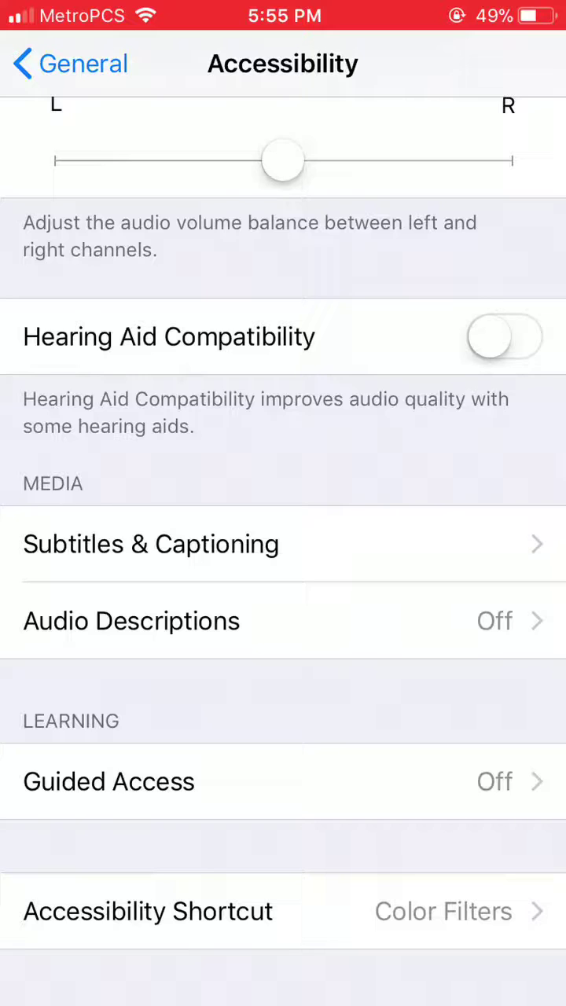
left_click(148, 911)
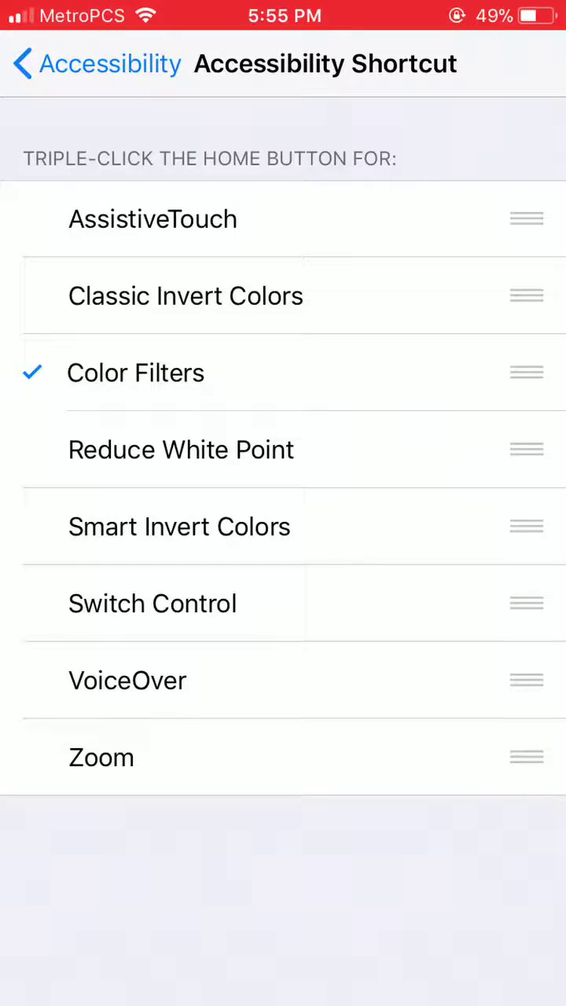
Step: Return to Accessibility, where the Accessibility Shortcut entry now reads Color Filters
left_click(96, 63)
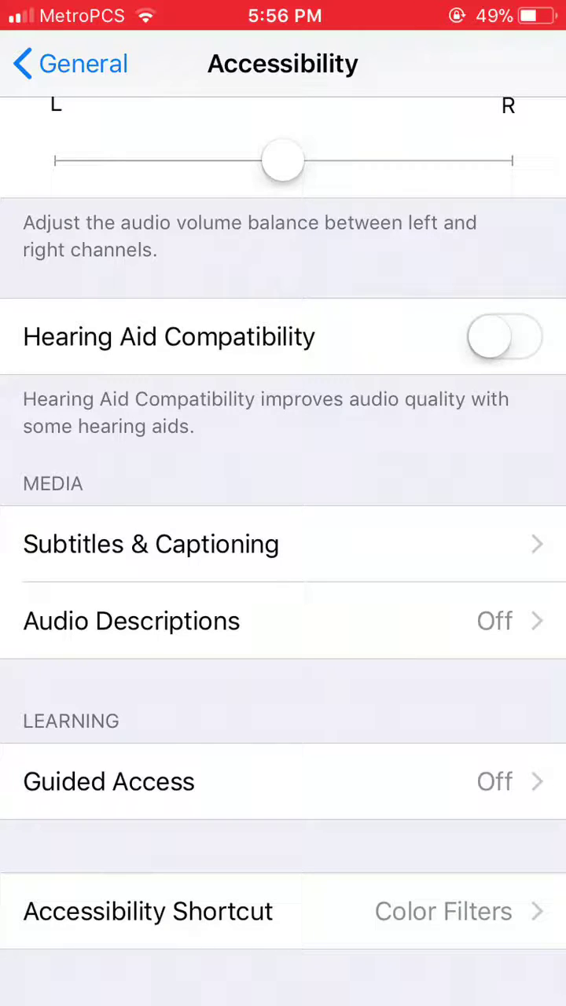
Step: Scroll to the top of Accessibility and enter Display Accommodations
scroll(282, 503, "up", 10)
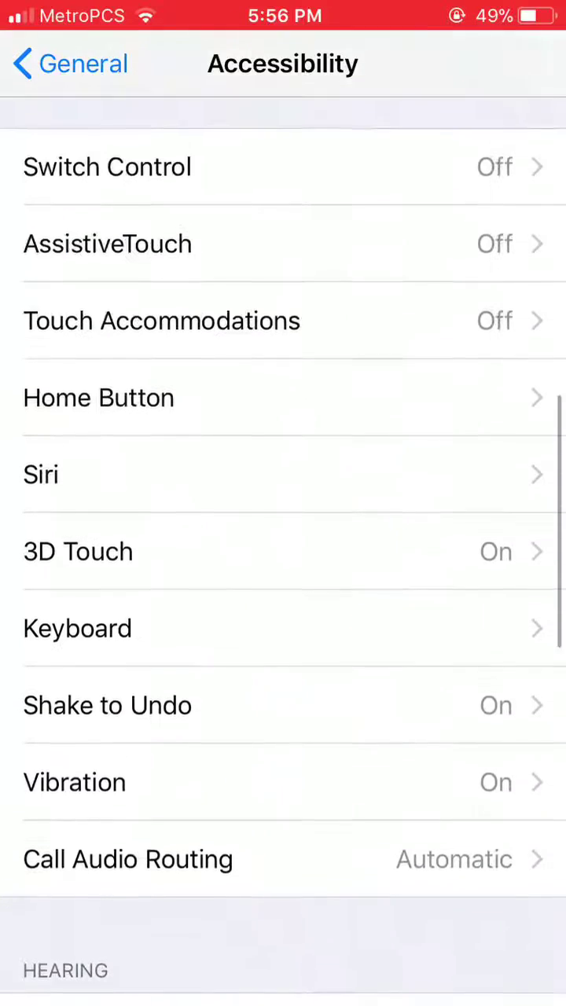
scroll(283, 503, "up", 8)
scroll(282, 503, "up", 5)
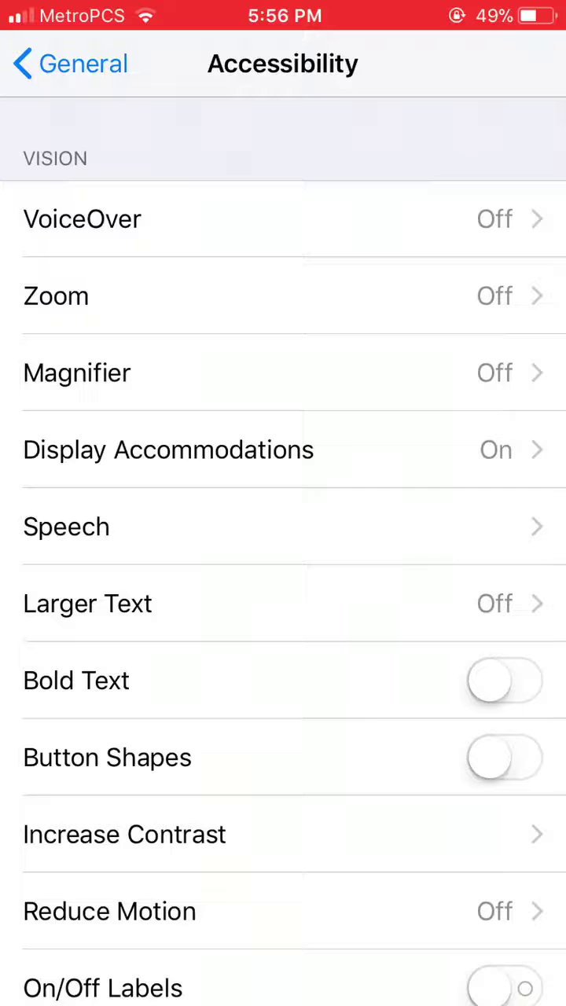
left_click(168, 450)
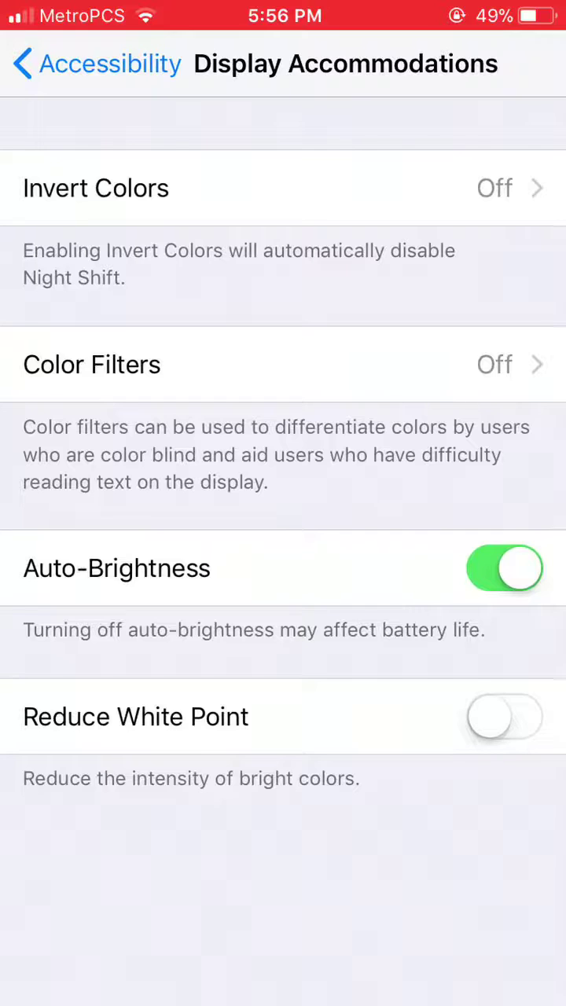
Step: Switch Color Filters on, preview Red/Green, Green/Red, Blue/Yellow and Color Tint, then pick Grayscale
left_click(91, 364)
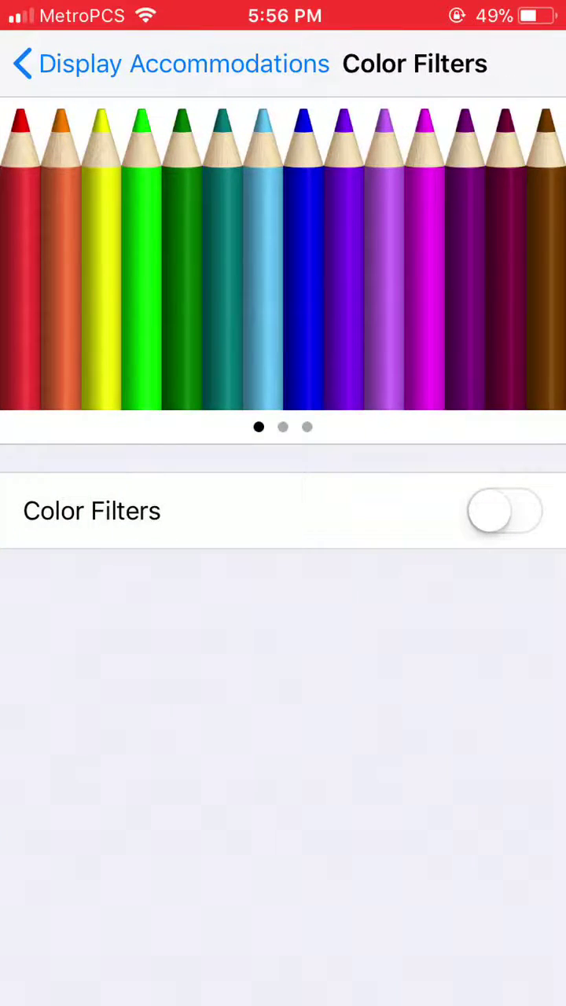
left_click(504, 510)
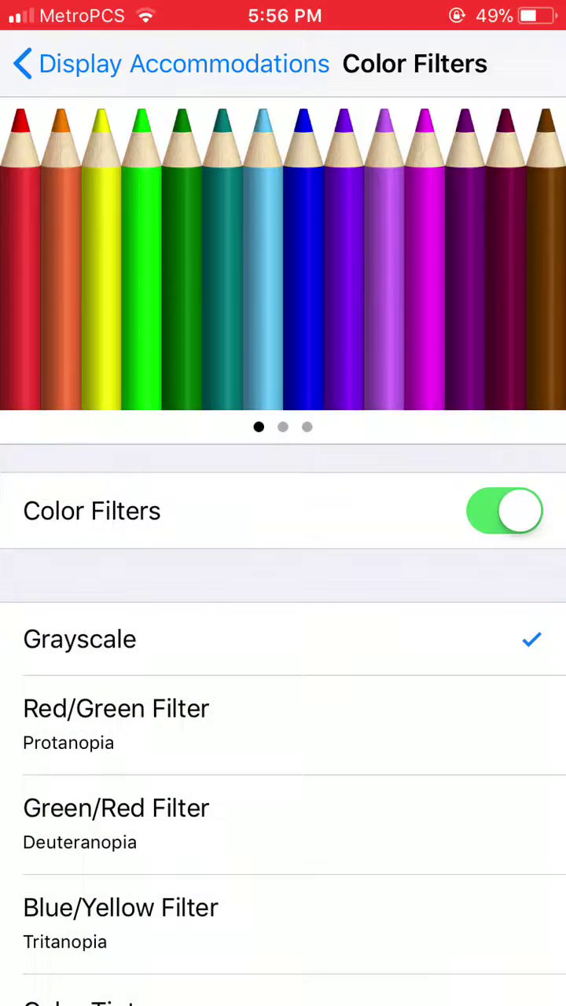
scroll(283, 707, "down", 2)
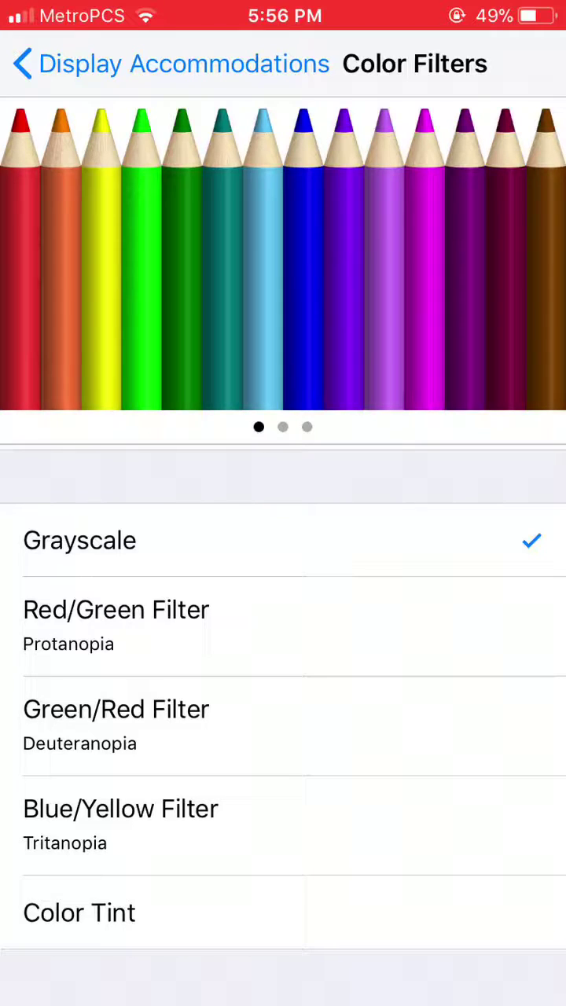
left_click(283, 626)
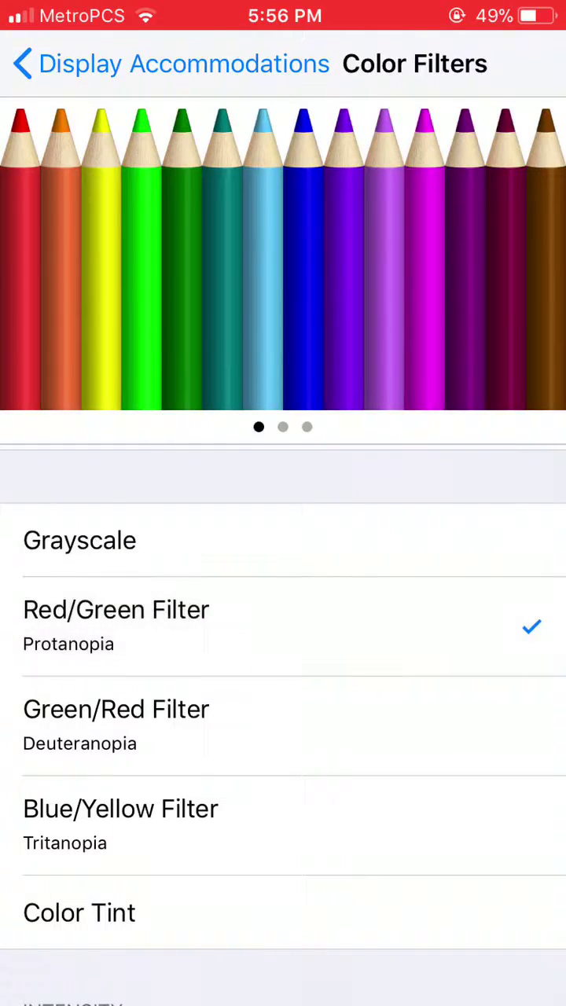
left_click(282, 724)
left_click(283, 824)
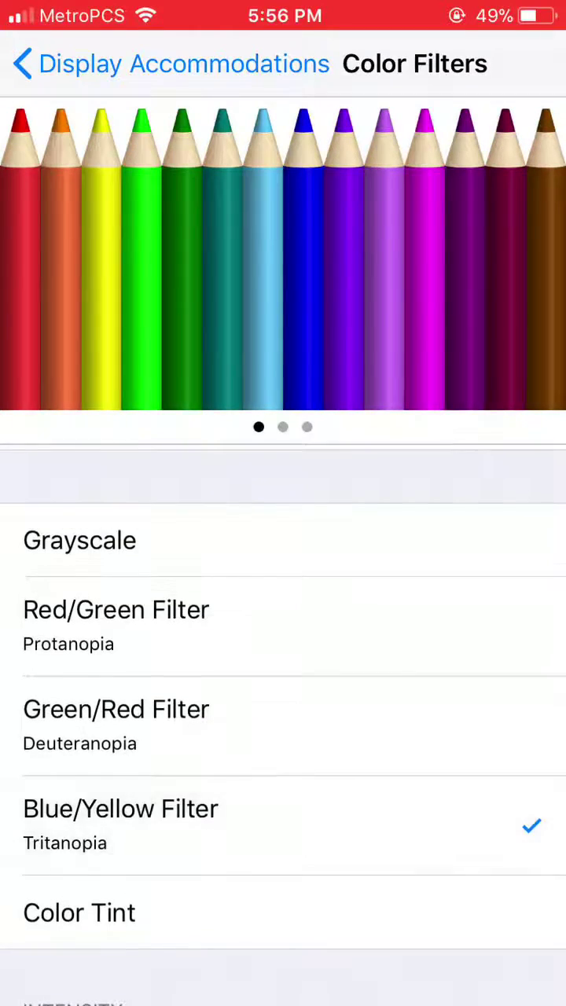
left_click(283, 912)
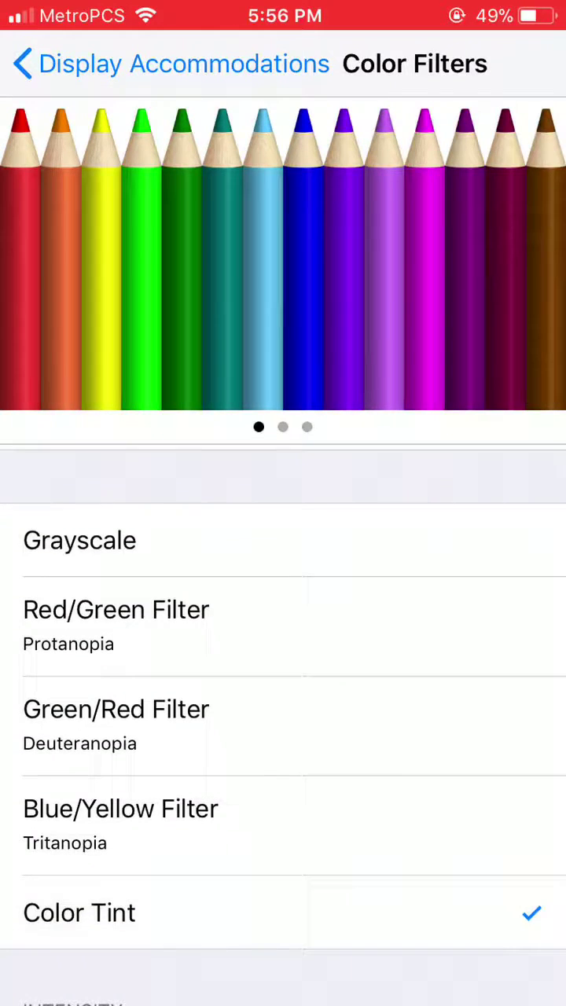
left_click(283, 540)
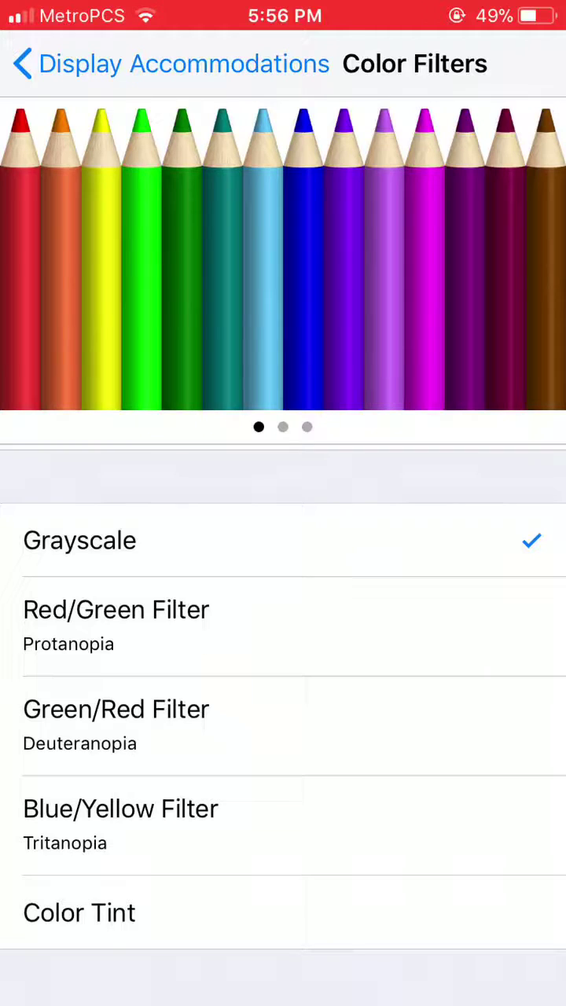
left_click(173, 64)
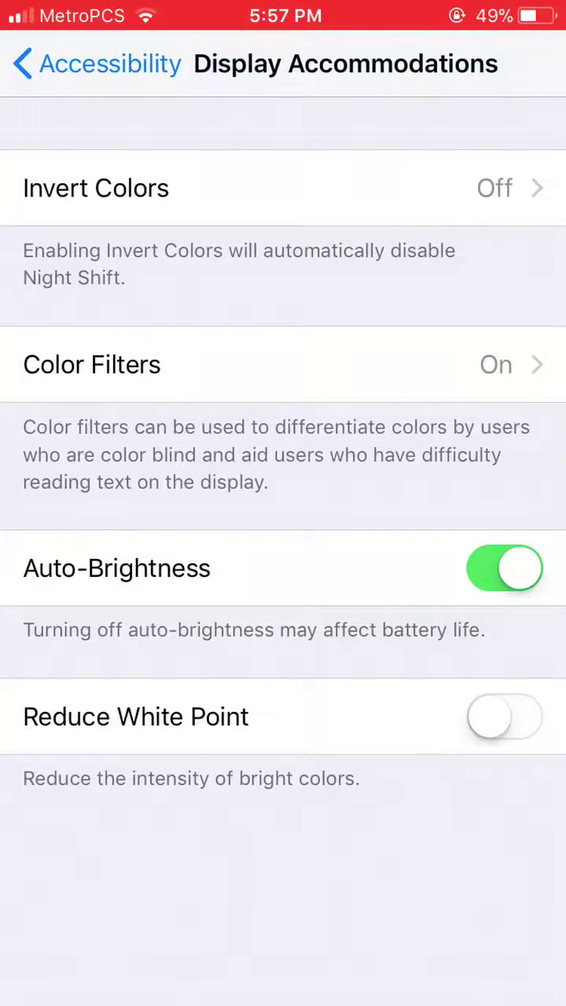
Step: Go back to Accessibility, where Display Accommodations now shows On
left_click(98, 63)
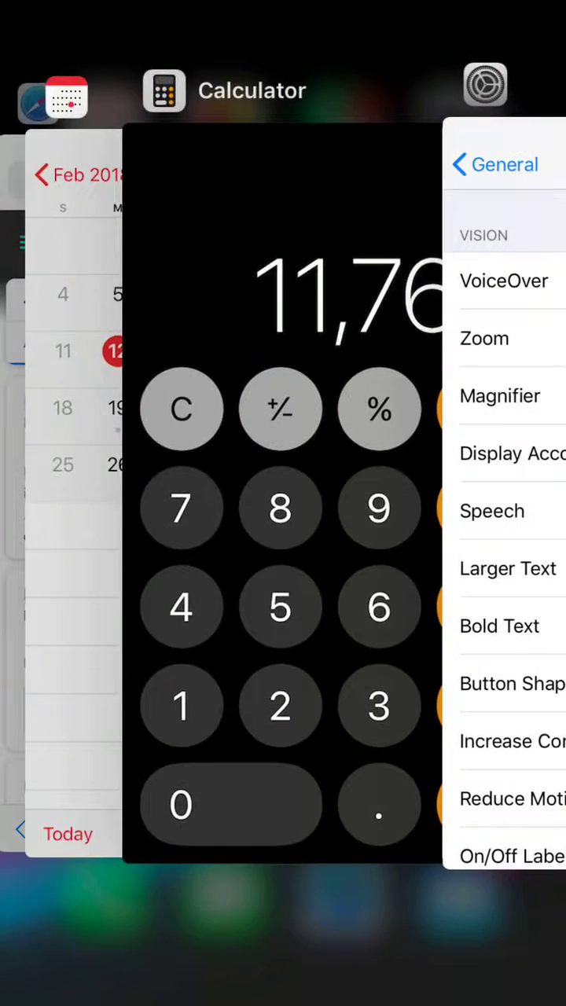
Step: Swipe through the Calendar, Calculator and Settings cards, ending with Calculator centred
left_click_drag(157, 550, 472, 550)
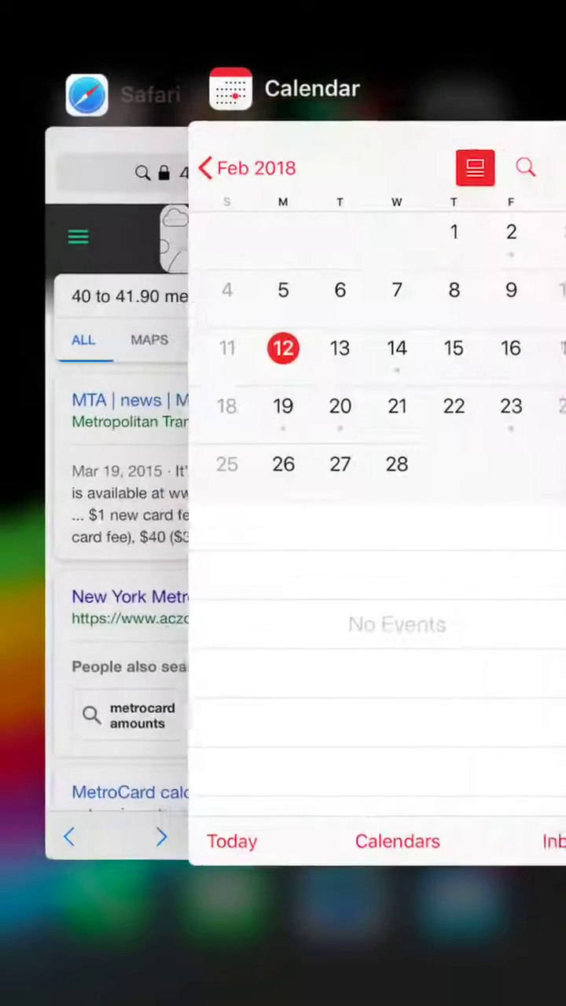
left_click_drag(392, 550, 157, 550)
left_click_drag(235, 550, 432, 550)
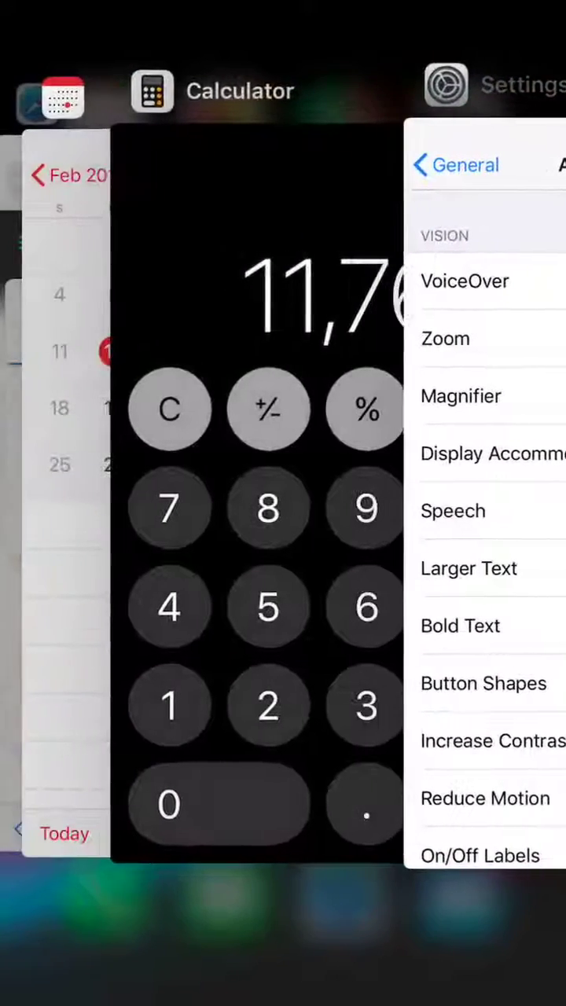
left_click_drag(314, 550, 236, 550)
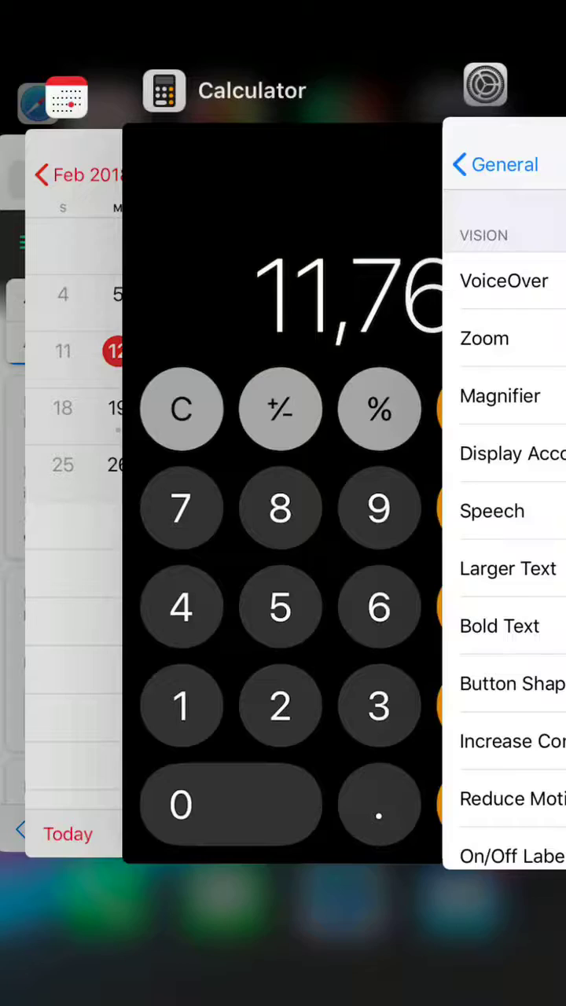
mouse_move(236, 550)
left_mouse_down()
mouse_move(392, 550)
mouse_move(118, 549)
left_mouse_up()
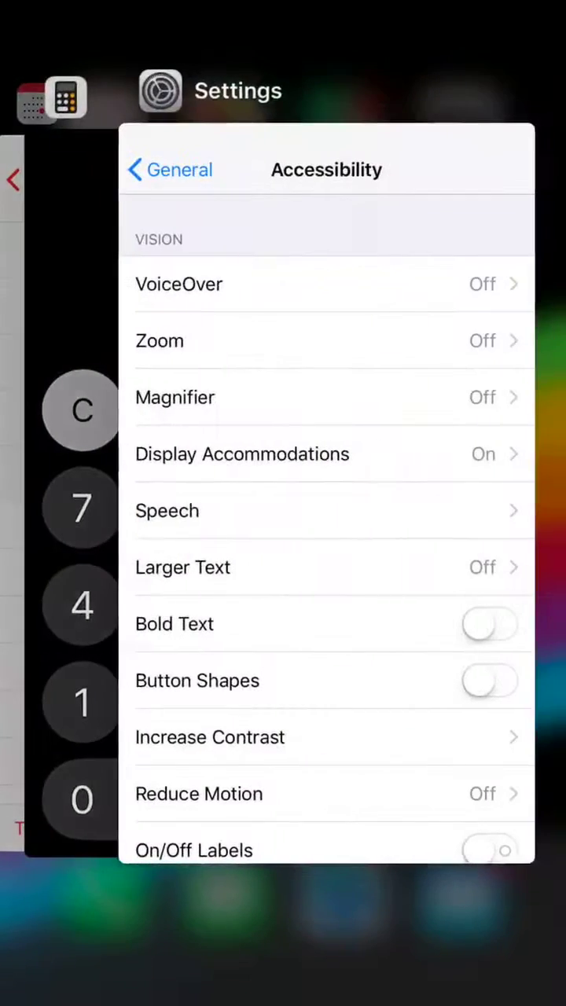
left_click_drag(158, 550, 424, 550)
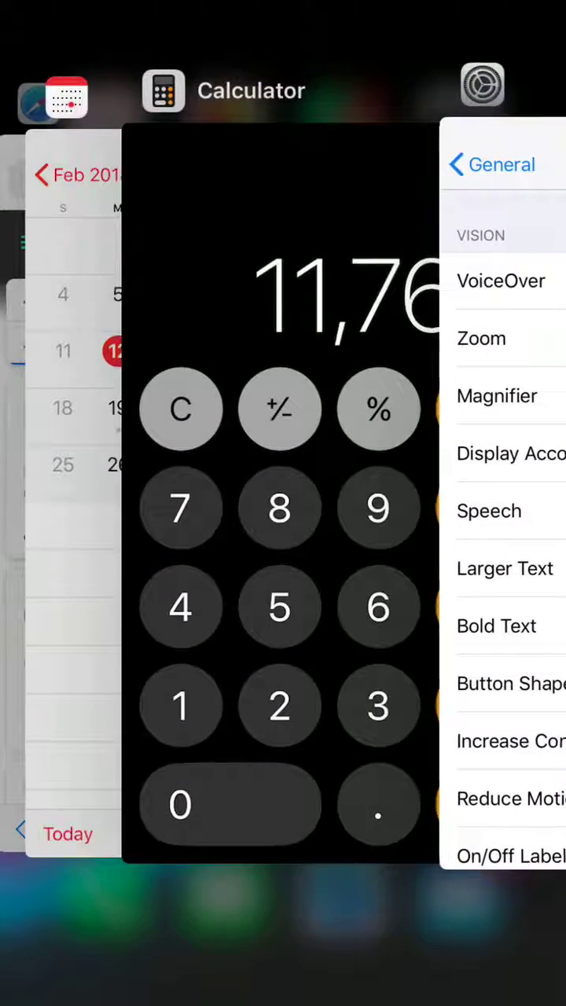